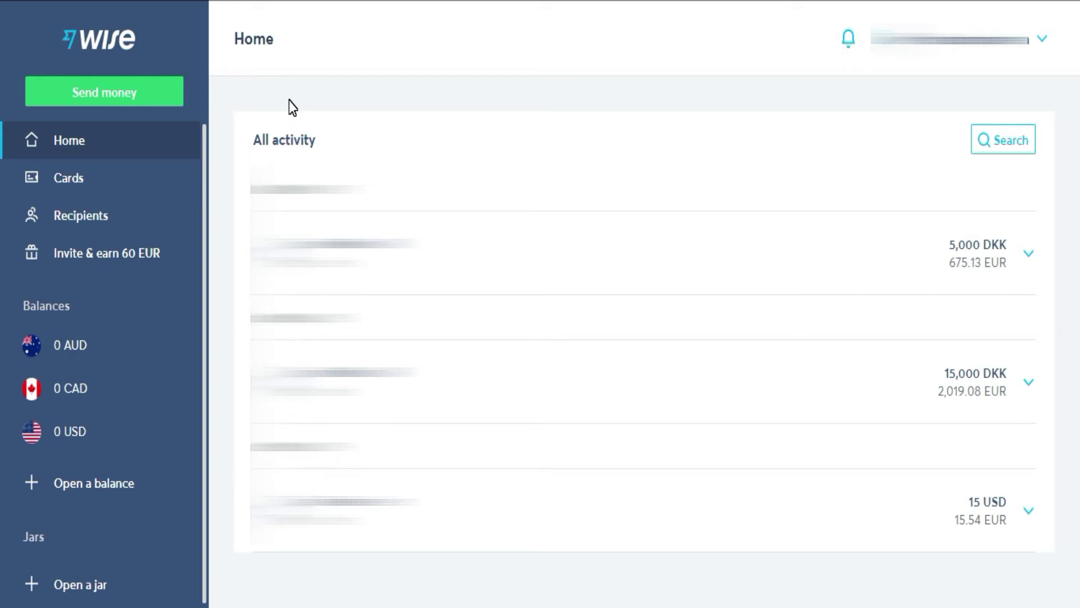
Quote 1,000 USD to Nepalese rupees (125,947 NPR) and view the ACH and wire payment options.
left_click(125, 101)
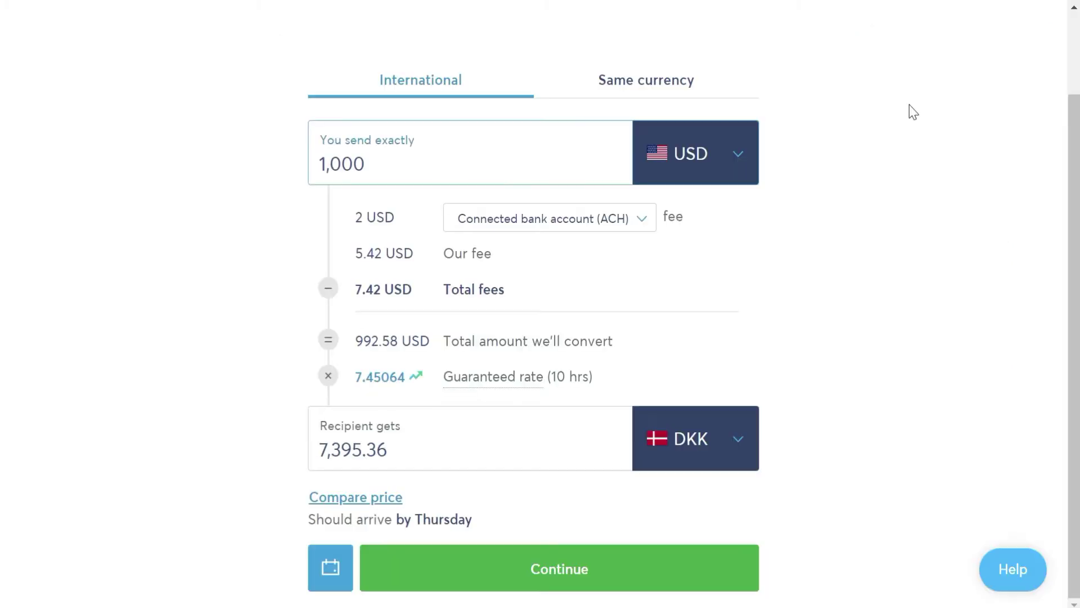
left_click(683, 149)
type("usd")
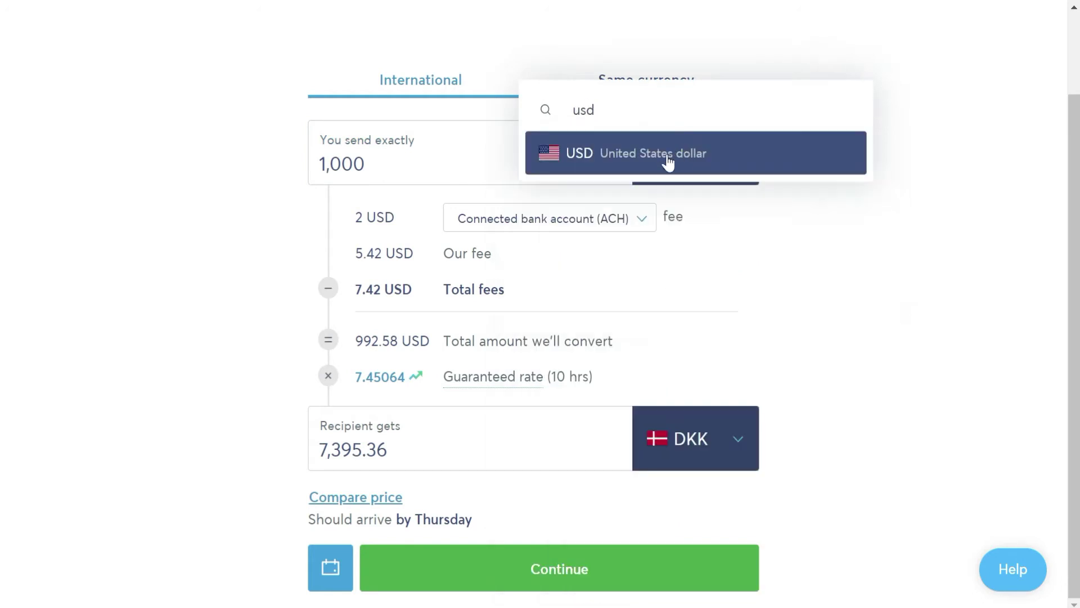
left_click(684, 157)
left_click(688, 443)
type("nep")
left_click(695, 244)
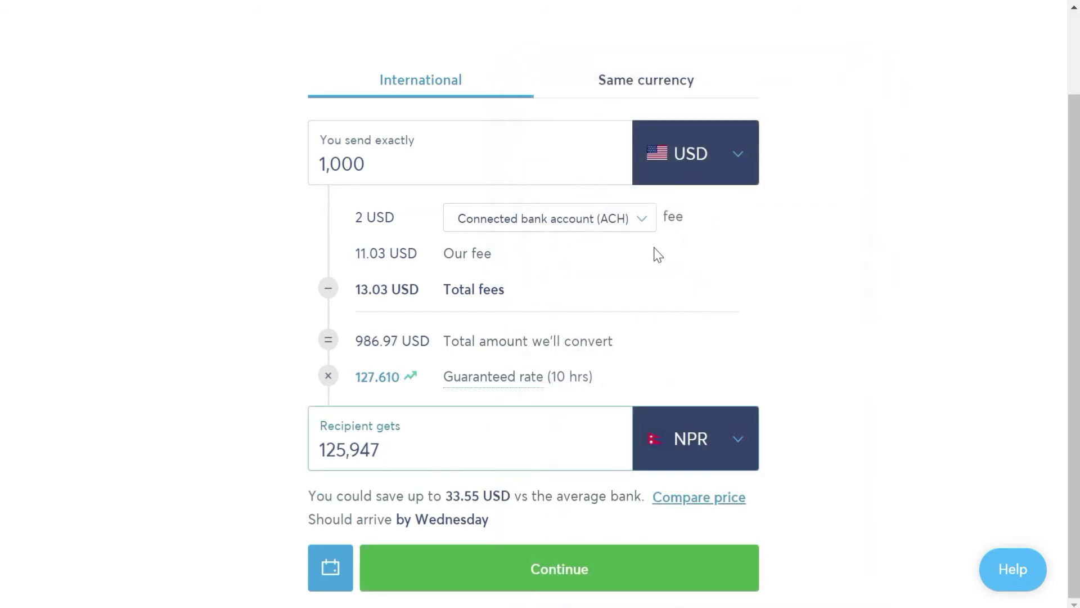
left_click(571, 229)
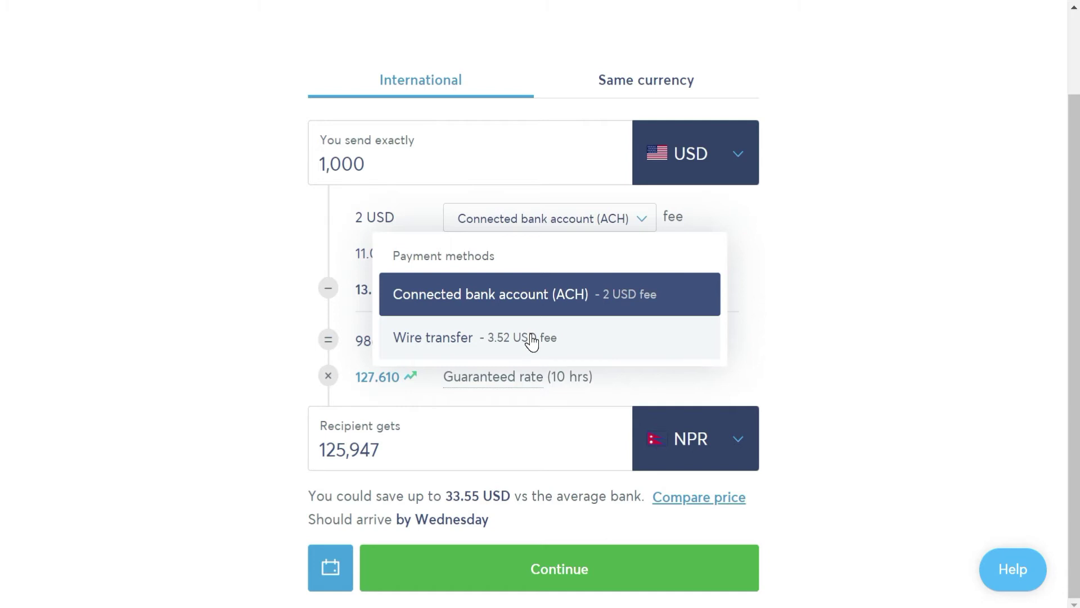
left_click(517, 329)
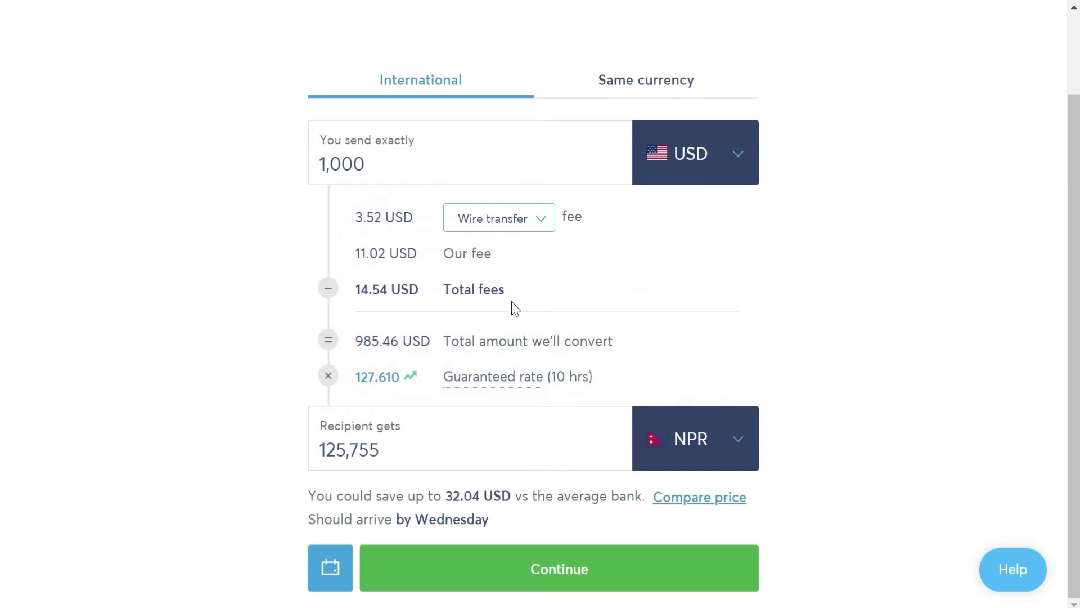
left_click_drag(513, 294, 333, 289)
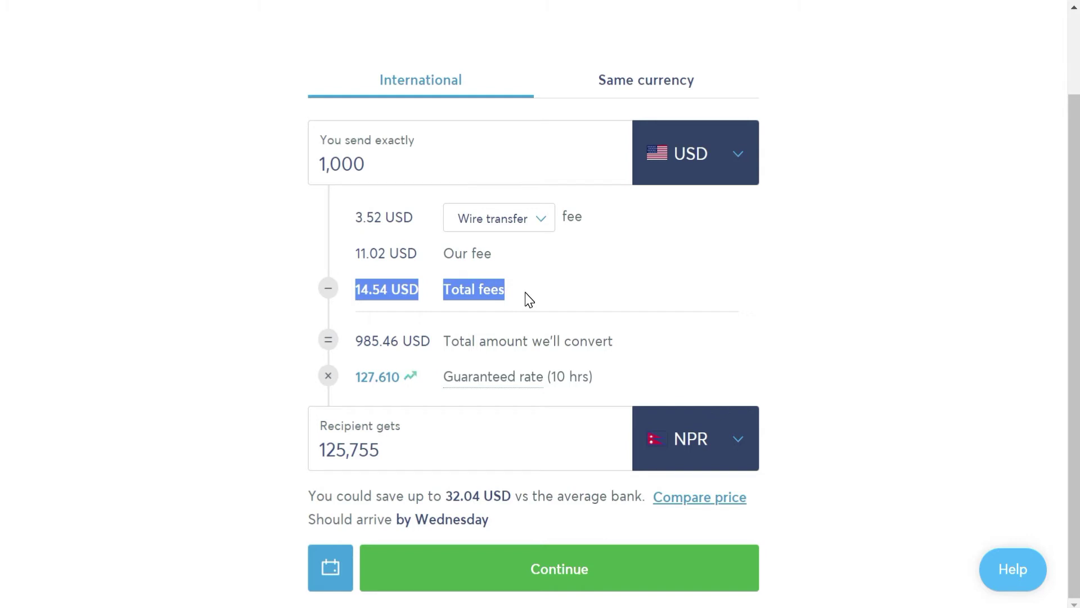
left_click(527, 299)
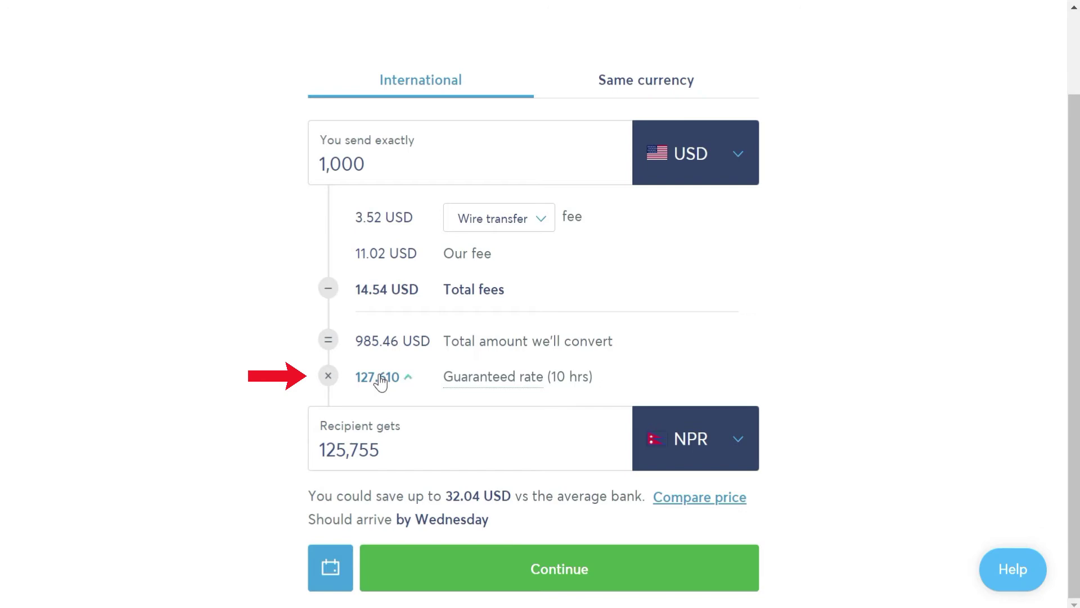
left_click(379, 378)
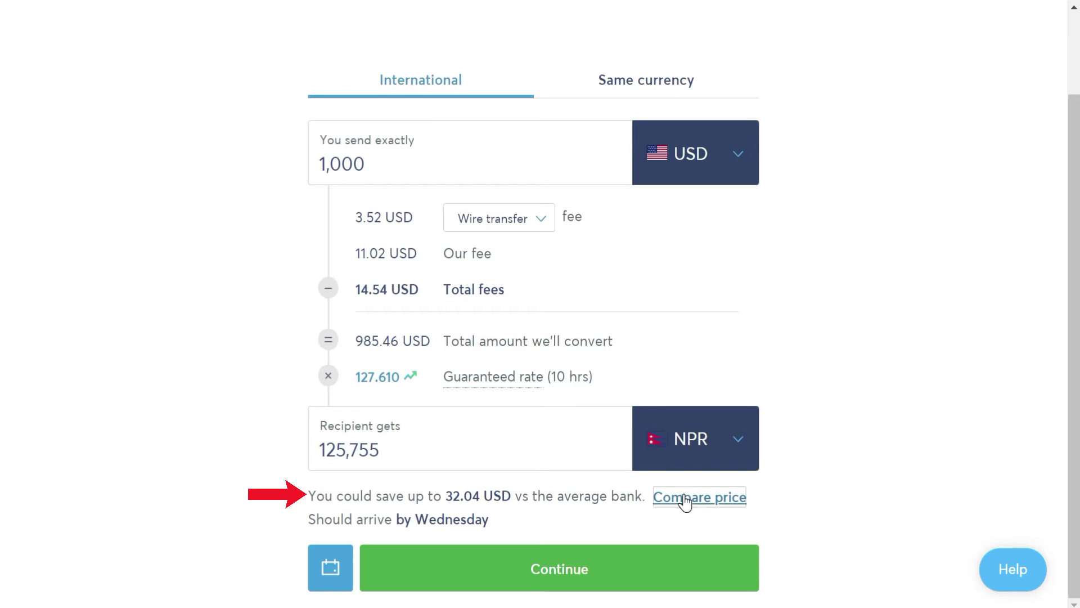
left_click(685, 502)
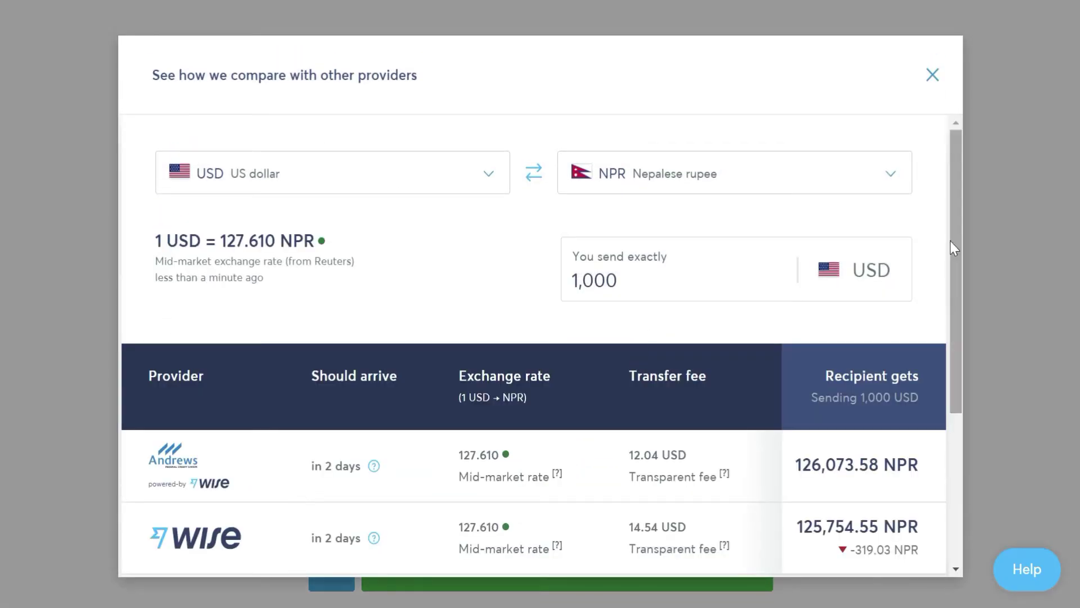
mouse_move(953, 241)
left_mouse_down()
mouse_move(944, 341)
mouse_move(951, 270)
left_mouse_up()
key("Escape")
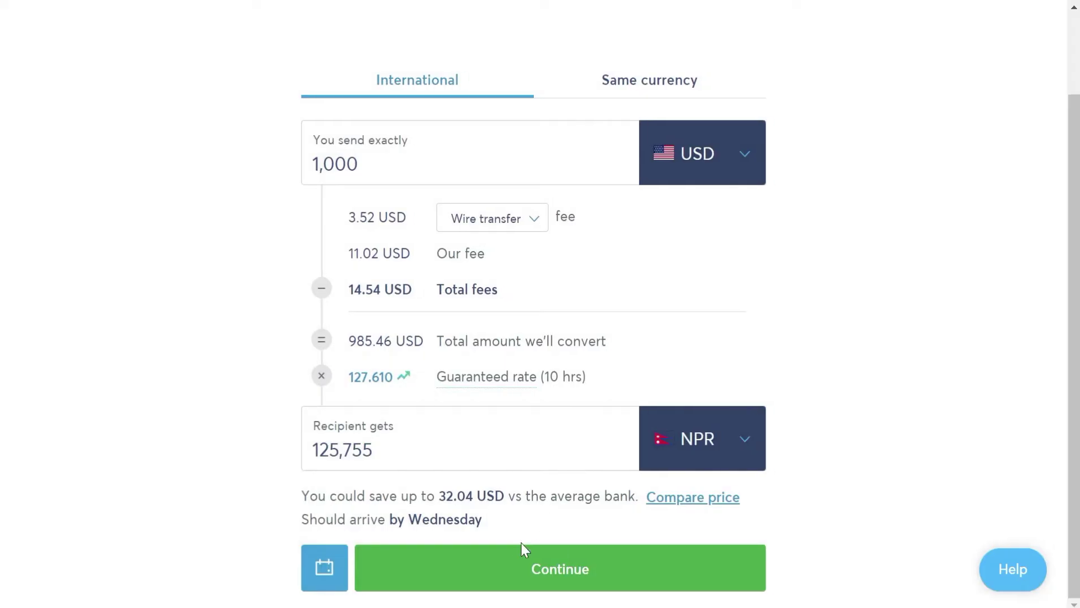
Continue with the quote and choose to send the money to someone else.
left_click(513, 565)
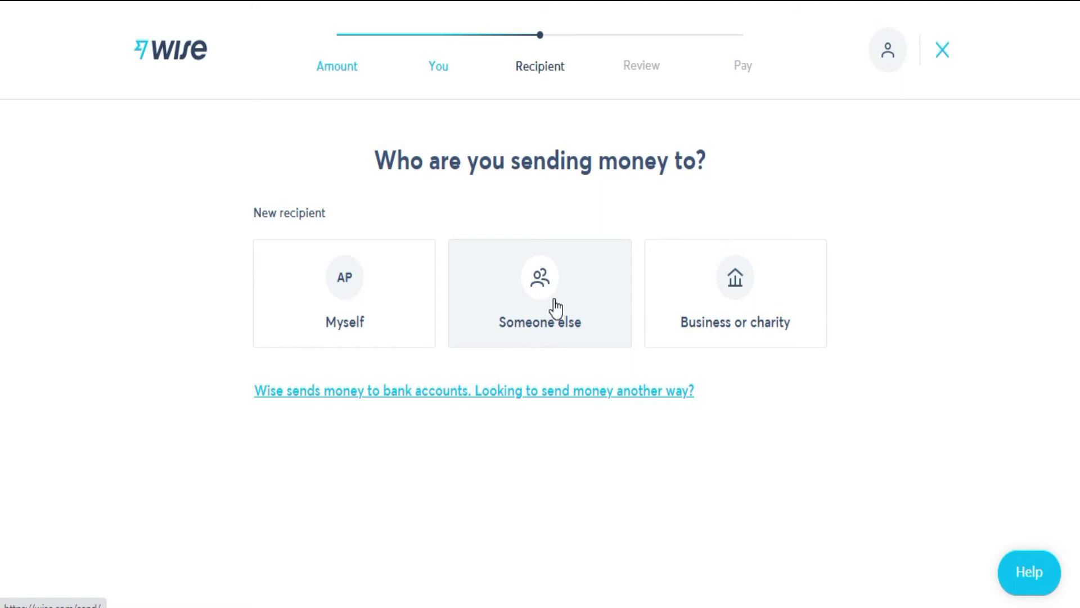
left_click(553, 300)
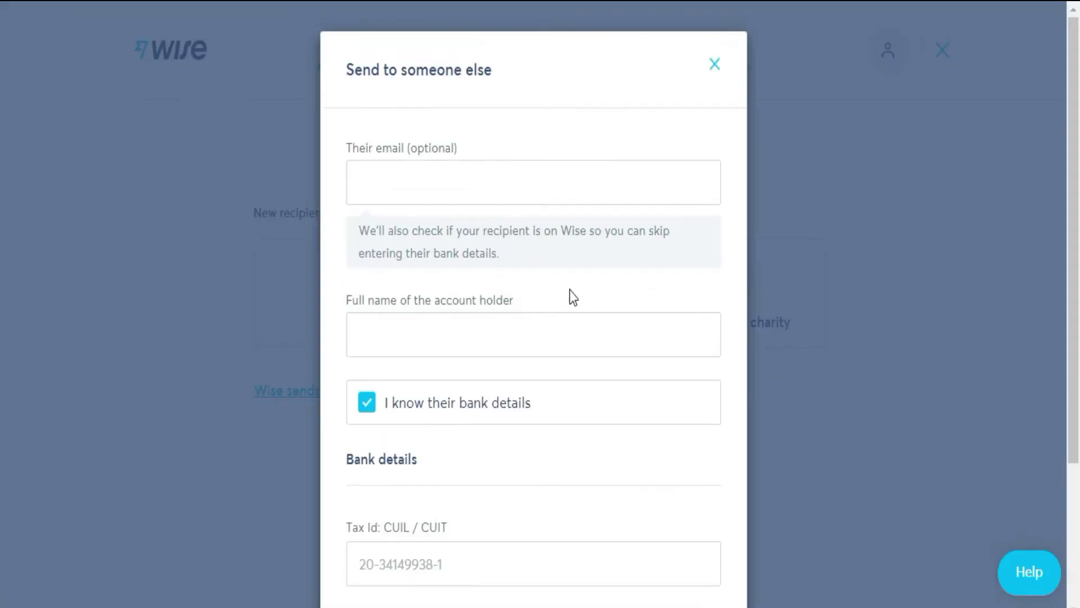
scroll(616, 268, "down", 1)
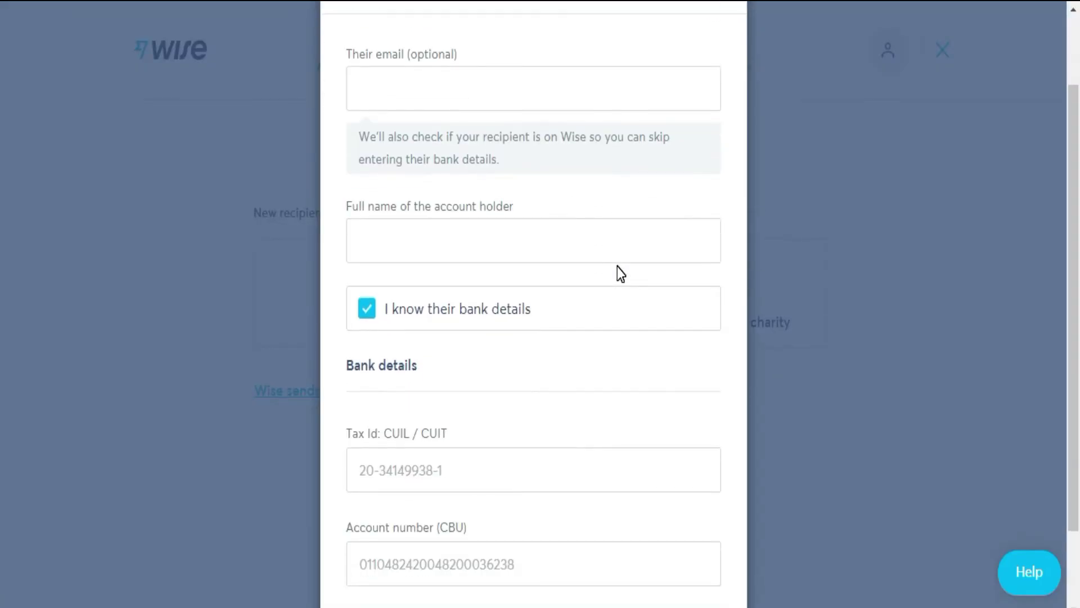
scroll(617, 266, "down", 1)
scroll(617, 273, "up", 1)
scroll(638, 390, "down", 1)
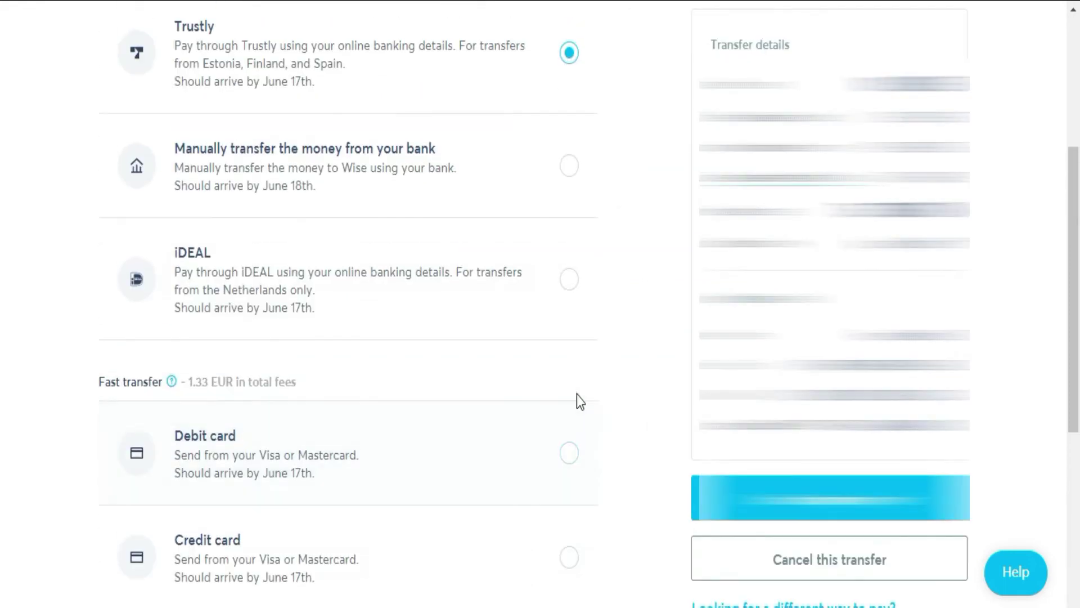
scroll(616, 428, "up", 1)
scroll(619, 410, "up", 1)
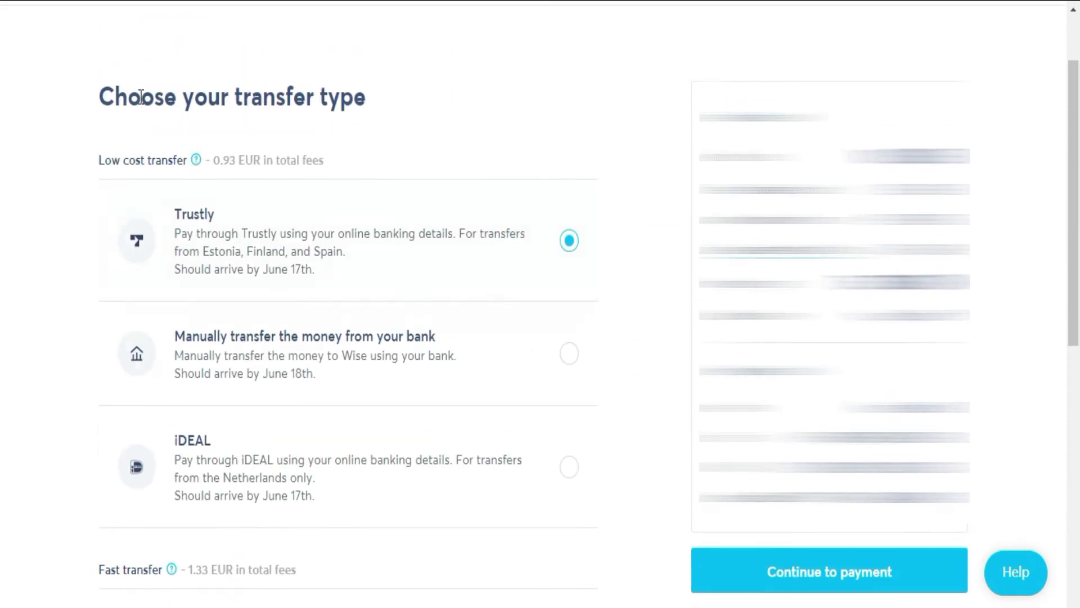
Choose manual transfer from your bank over debit card, then continue to payment.
double_click(209, 95)
left_click(209, 96)
scroll(234, 120, "down", 2)
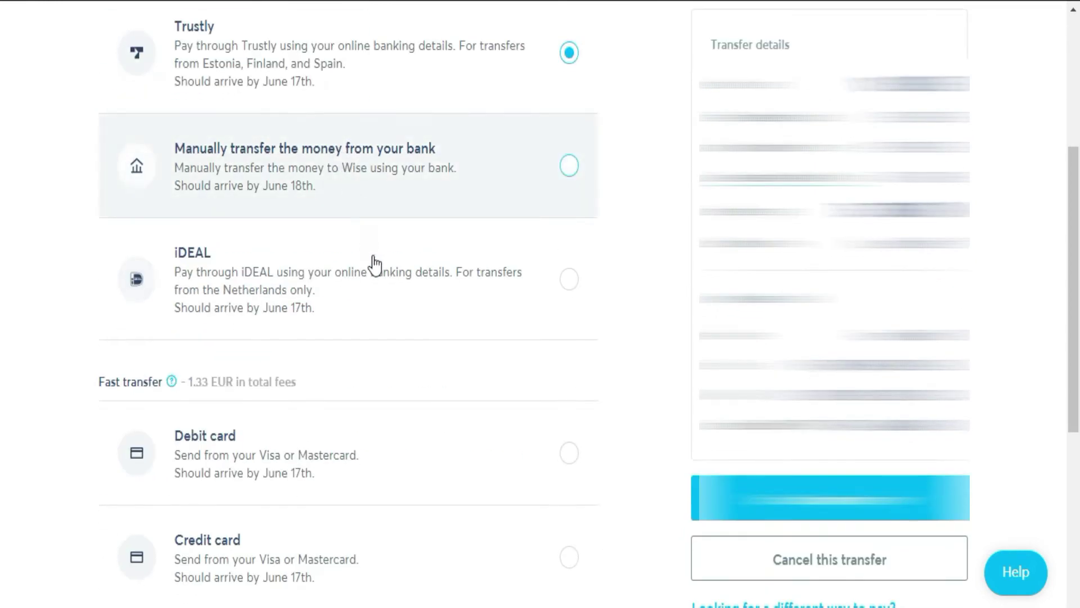
scroll(393, 283, "down", 1)
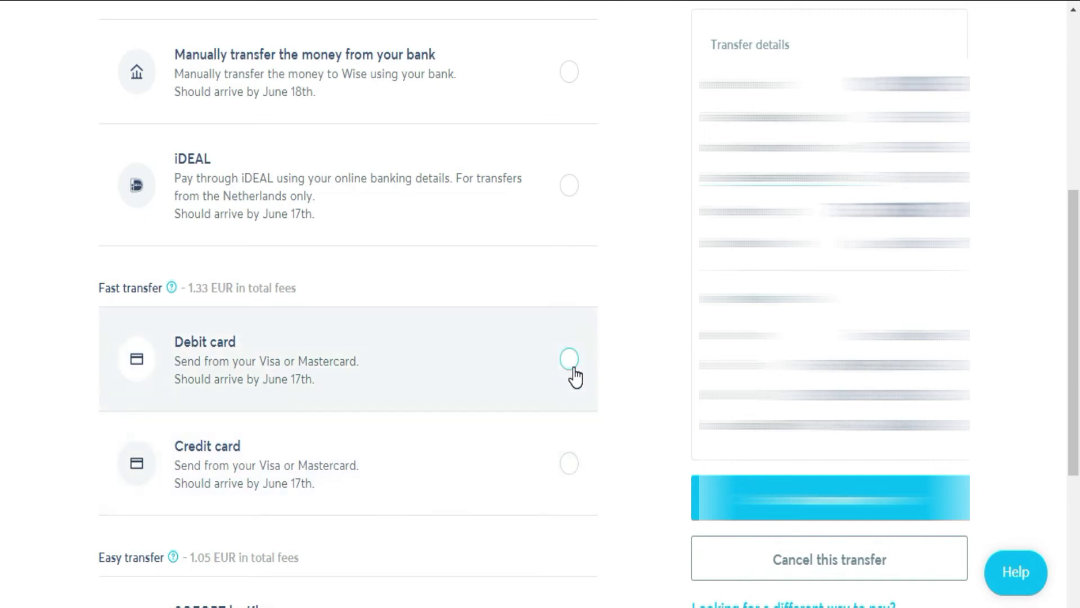
scroll(613, 413, "down", 1)
scroll(616, 380, "down", 1)
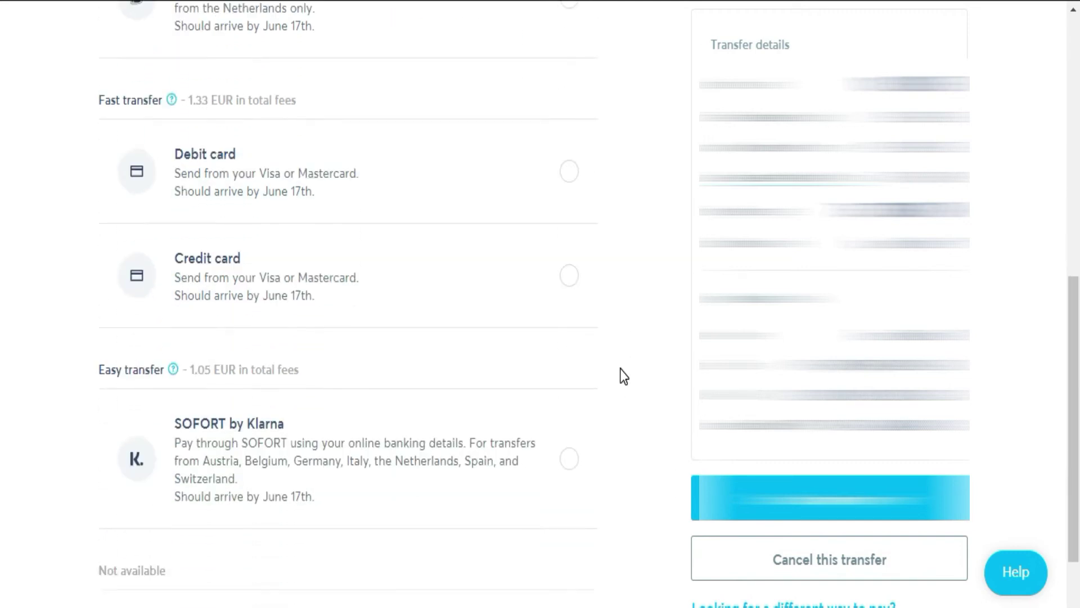
scroll(622, 367, "up", 2)
scroll(621, 367, "up", 1)
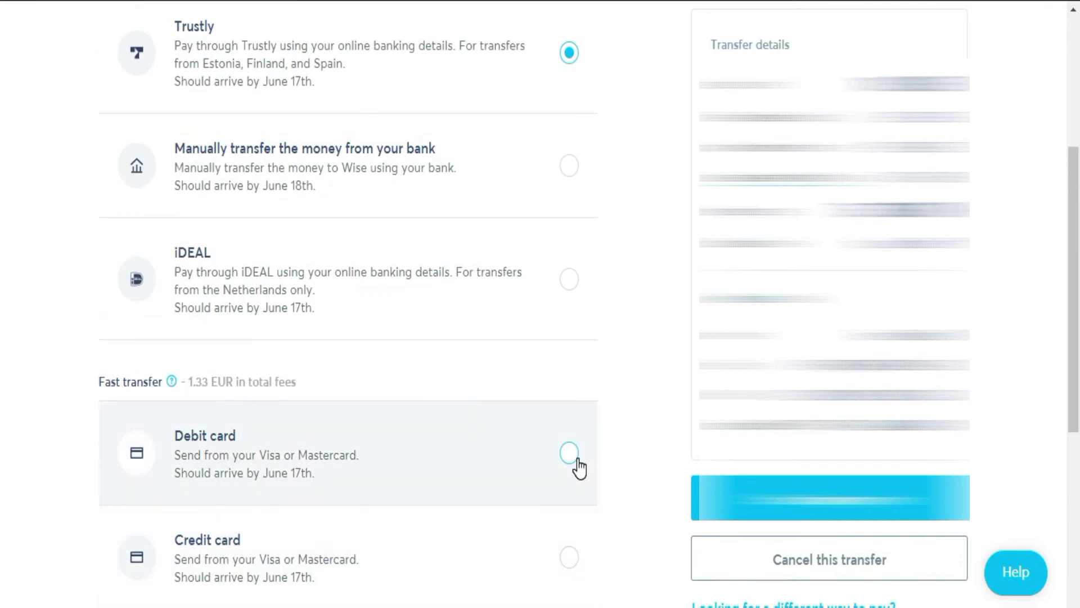
scroll(583, 451, "up", 1)
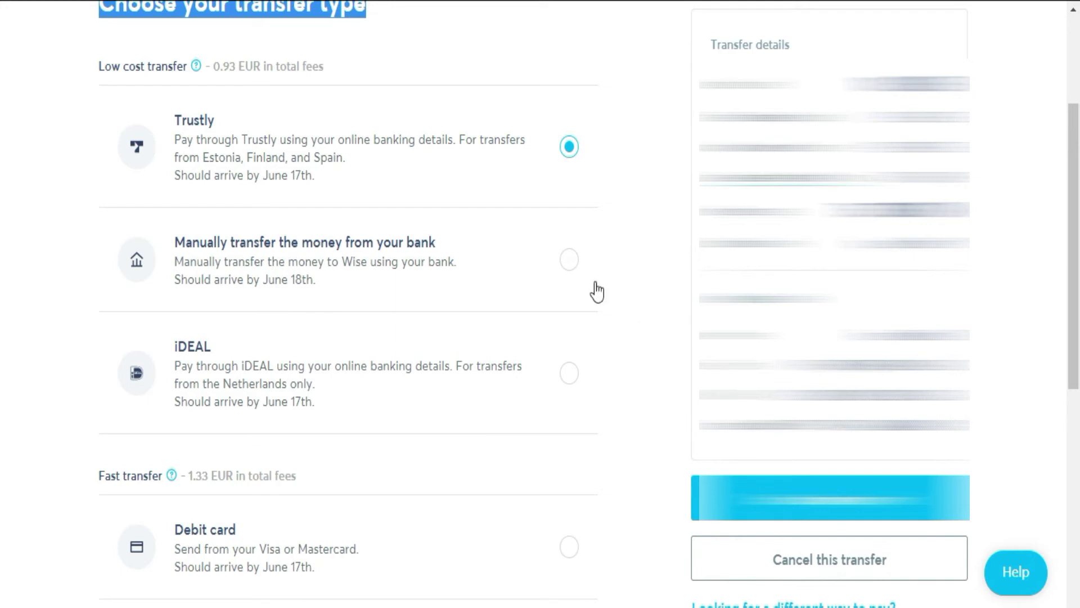
left_click(578, 279)
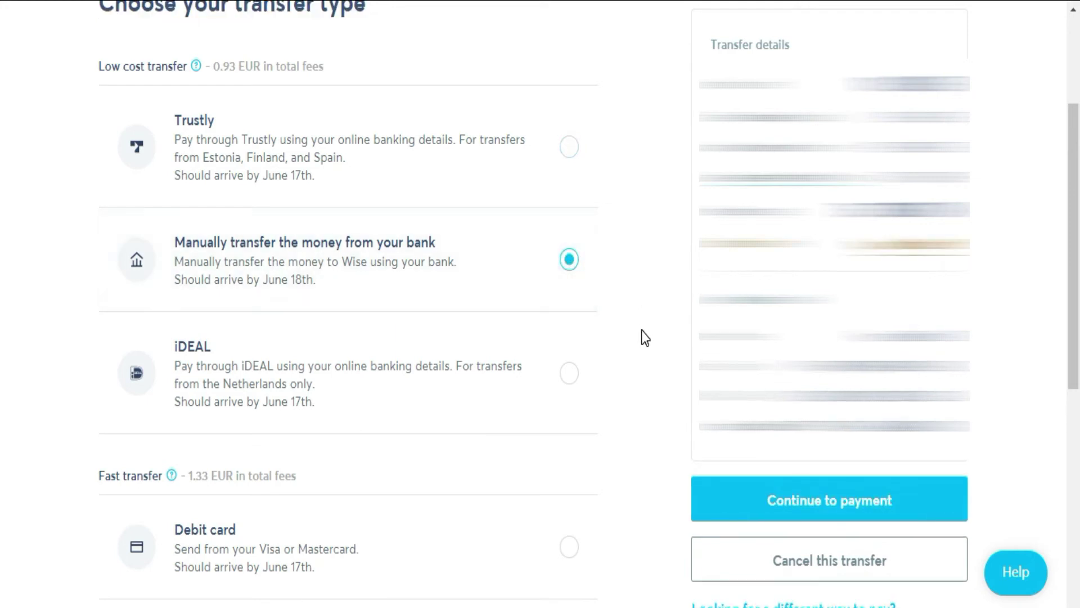
left_click(570, 548)
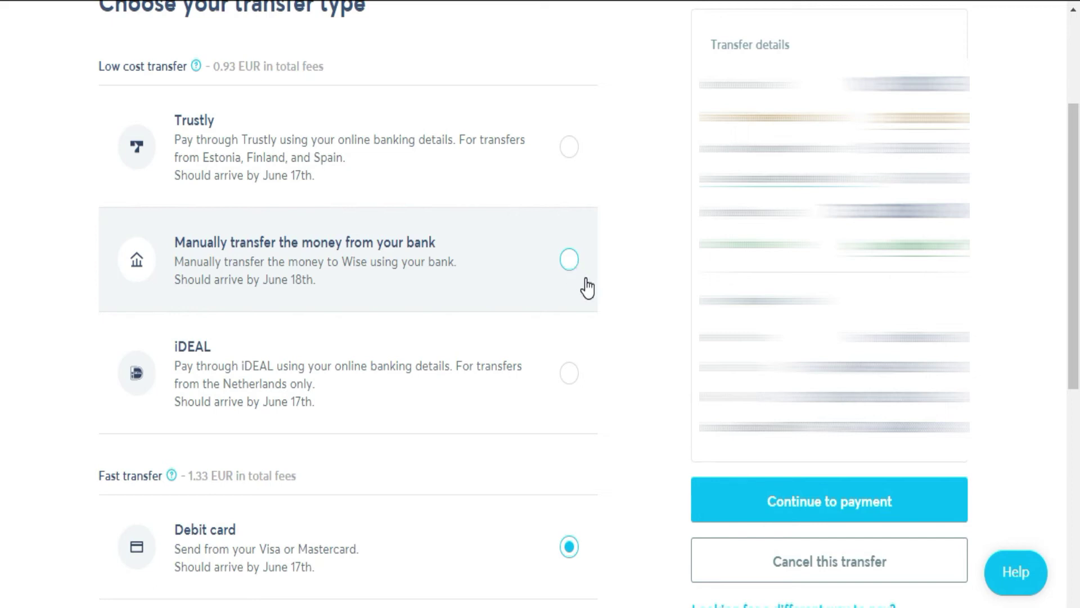
left_click(579, 274)
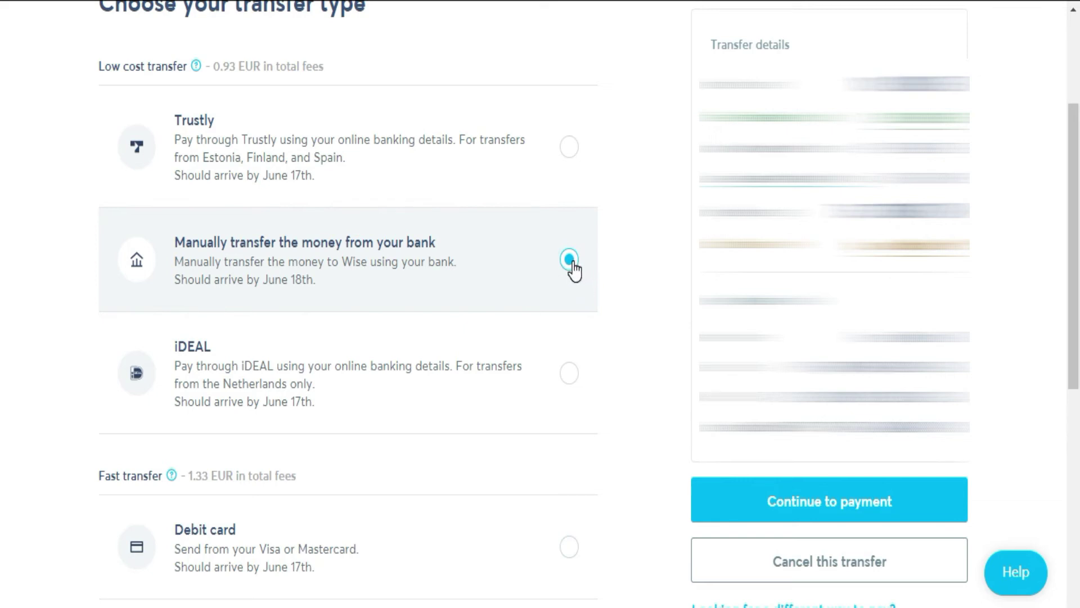
scroll(573, 269, "down", 1)
left_click(785, 506)
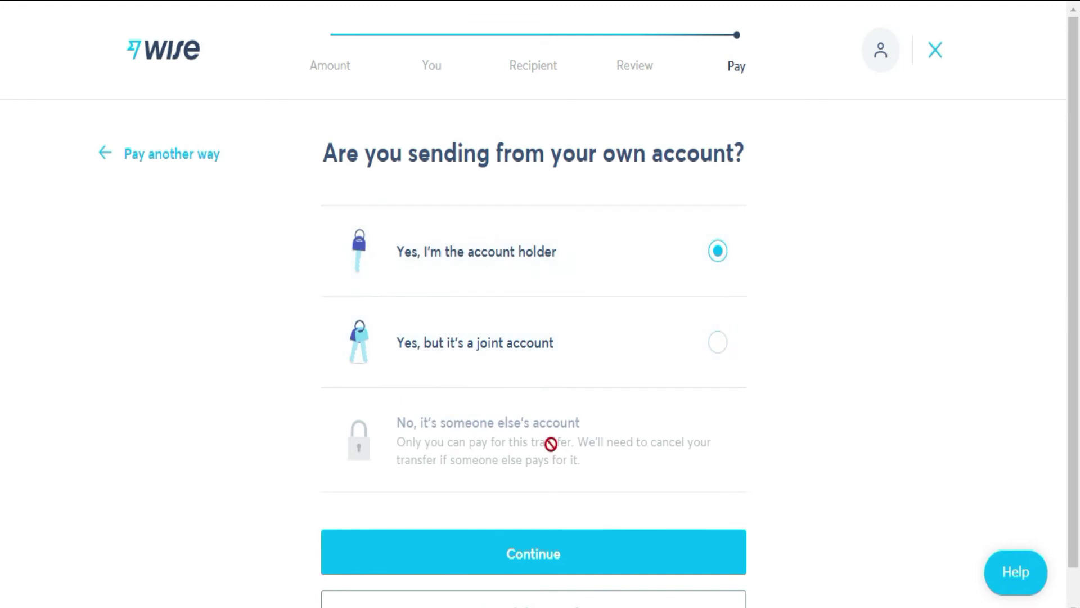
Confirm being the account holder, pay via online banking, then view the Cards page.
left_click(541, 571)
left_click(535, 322)
left_click(530, 450)
left_click(526, 249)
scroll(617, 347, "down", 2)
left_click(538, 515)
scroll(617, 432, "down", 2)
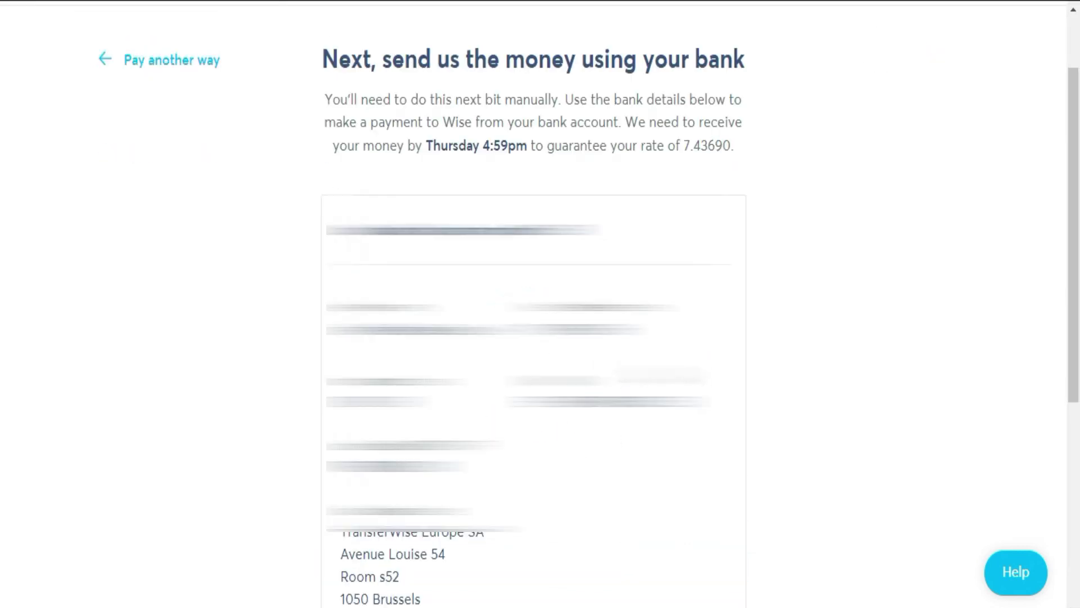
scroll(540, 338, "down", 2)
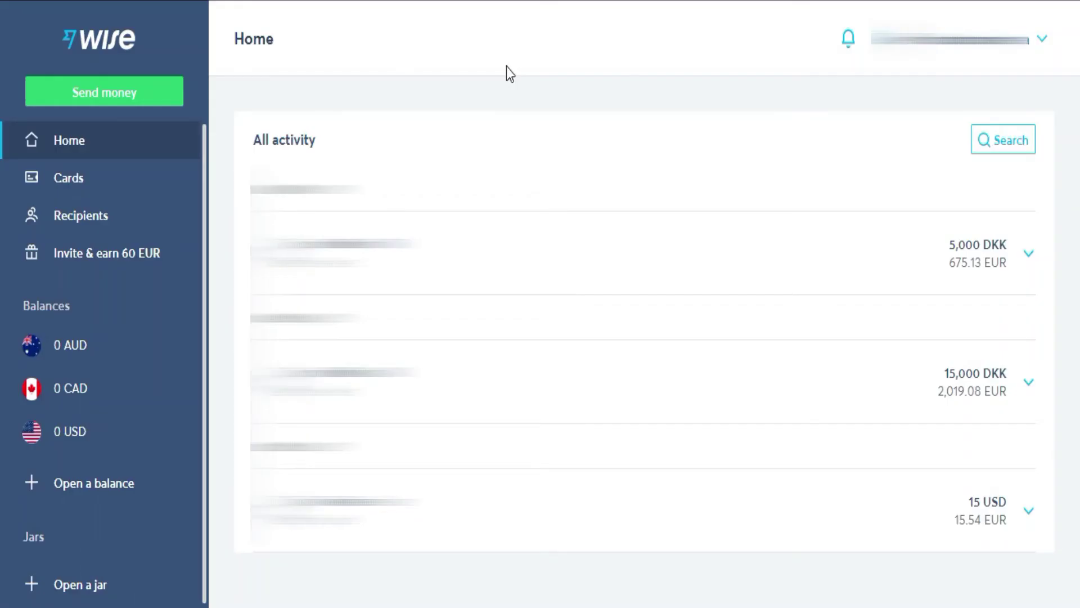
left_click(138, 184)
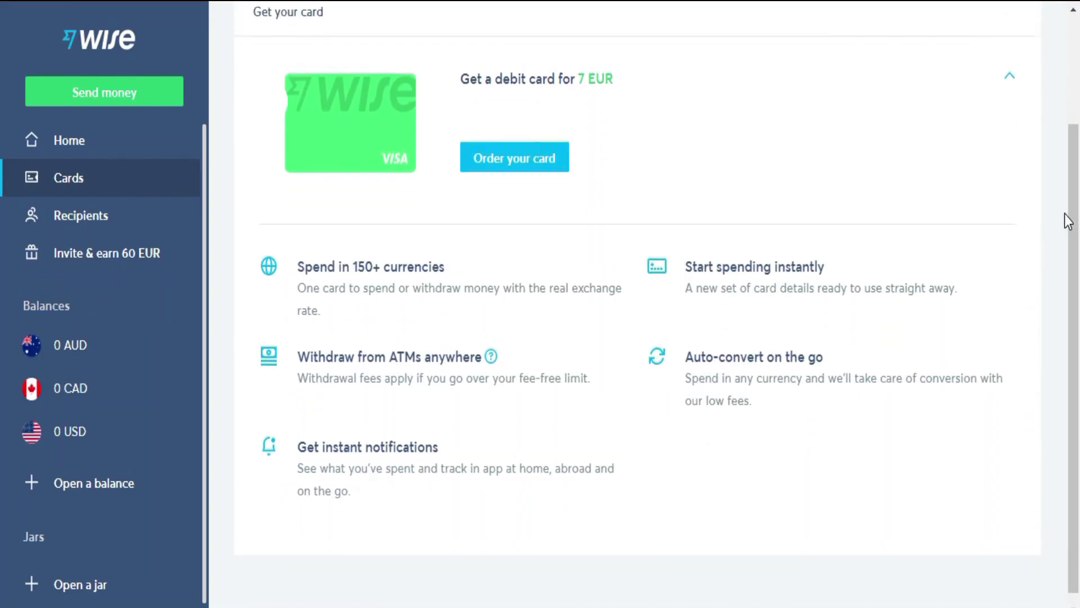
scroll(1066, 220, "up", 1)
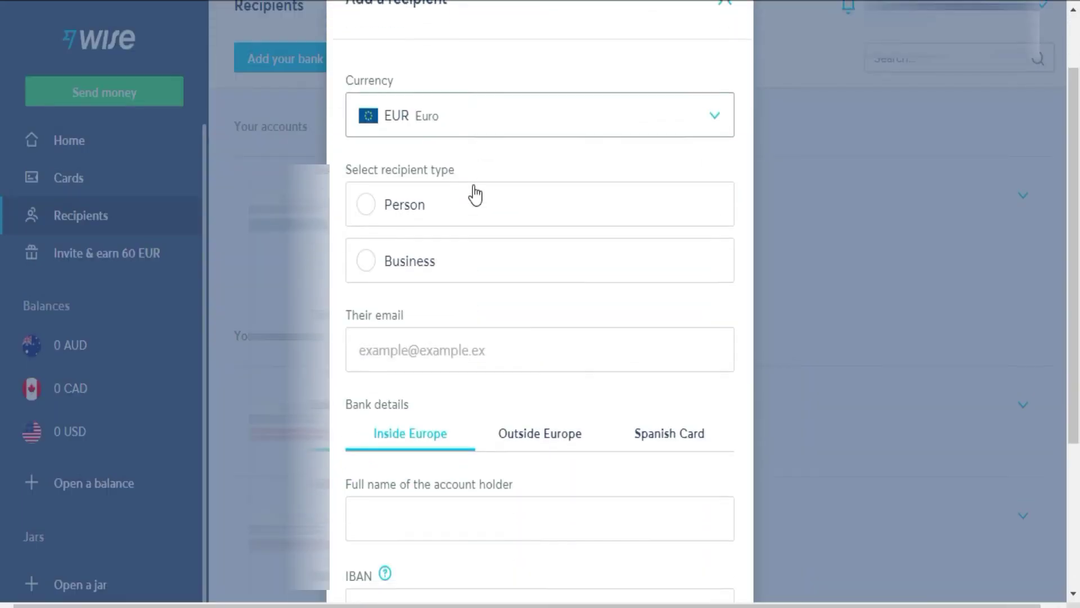
Begin adding a new person as a recipient.
left_click(405, 196)
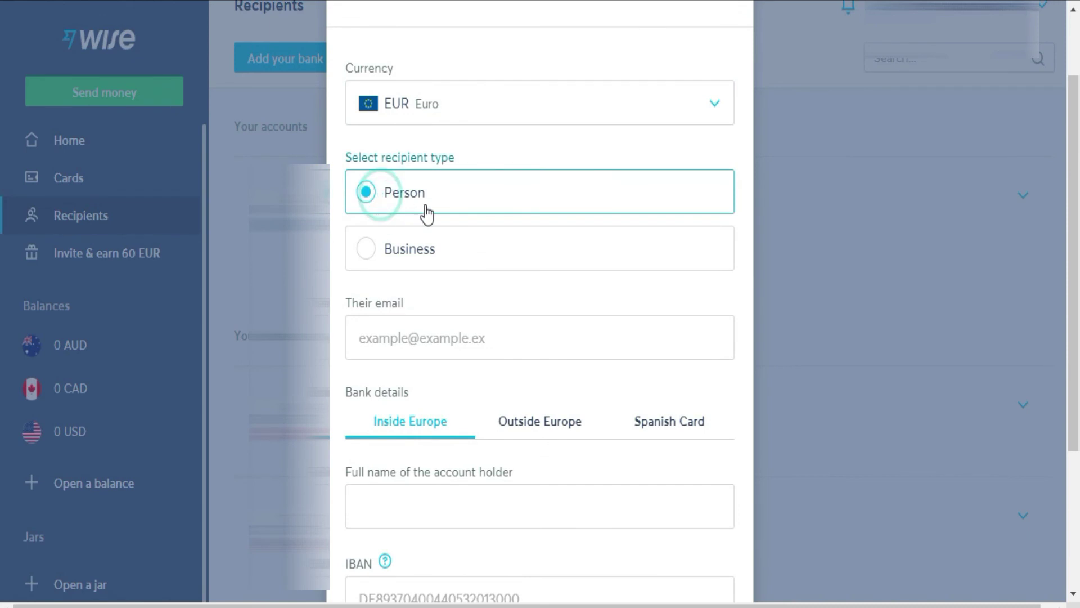
scroll(427, 215, "down", 3)
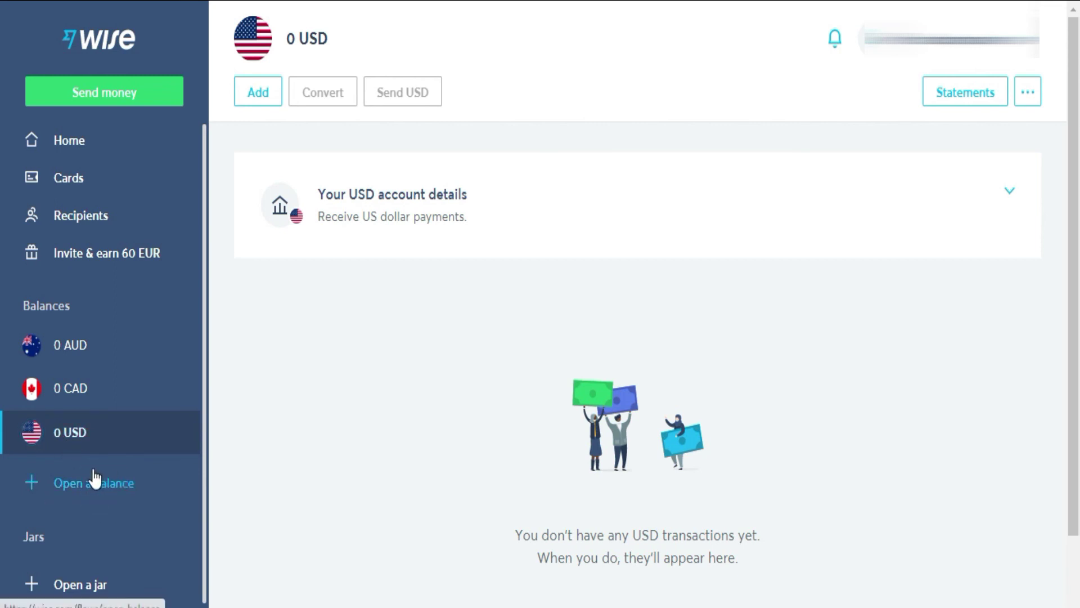
Open the 'Open a balance' page from the Balances sidebar.
left_click(97, 483)
left_click(99, 488)
left_click(98, 485)
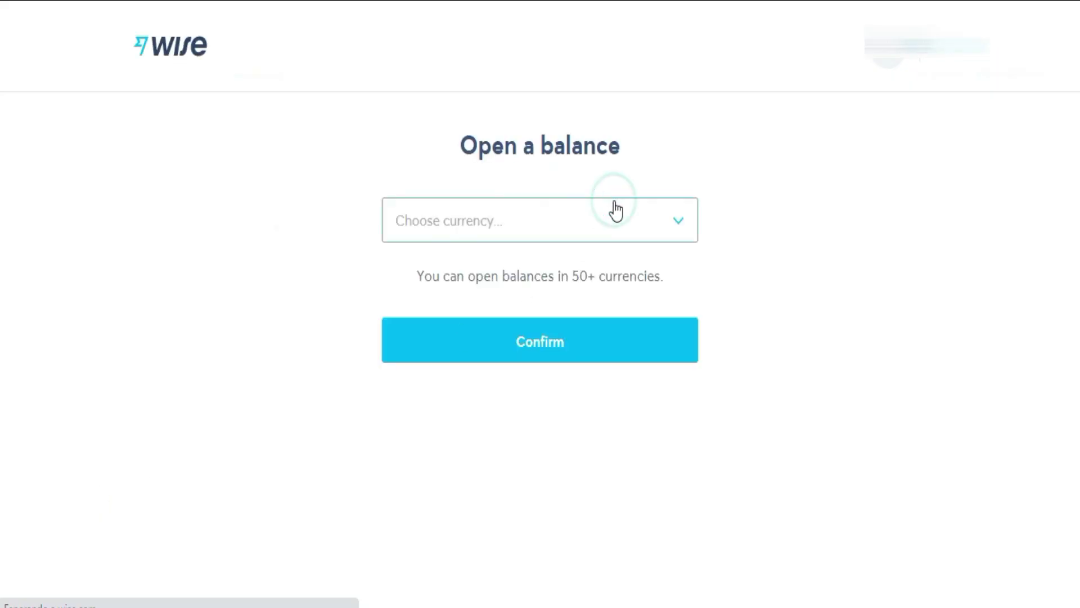
Pick Euro from the currency list and confirm the new balance.
left_click(614, 211)
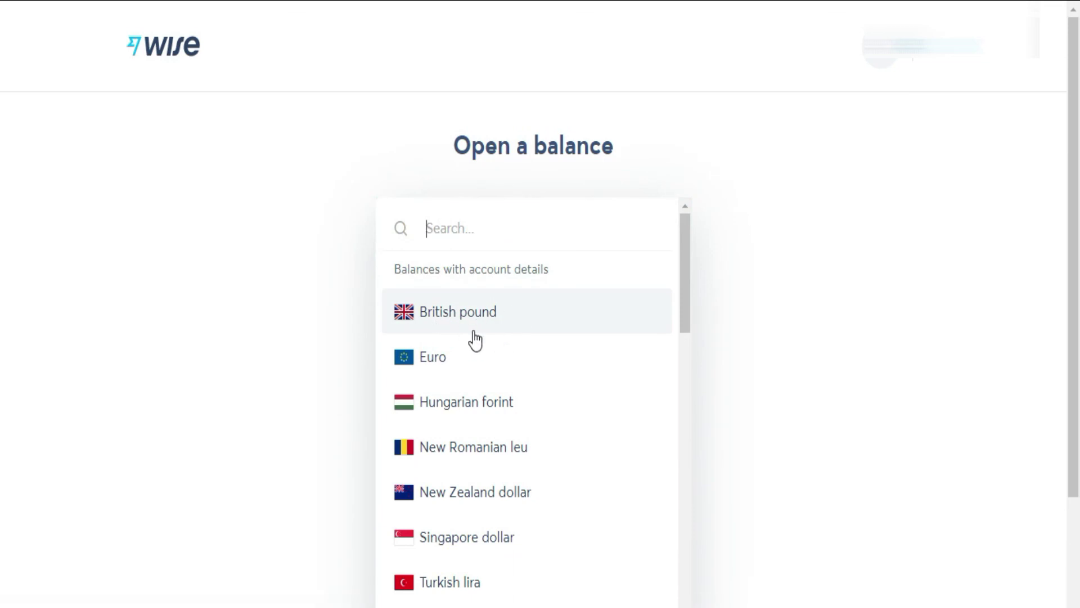
left_click(434, 360)
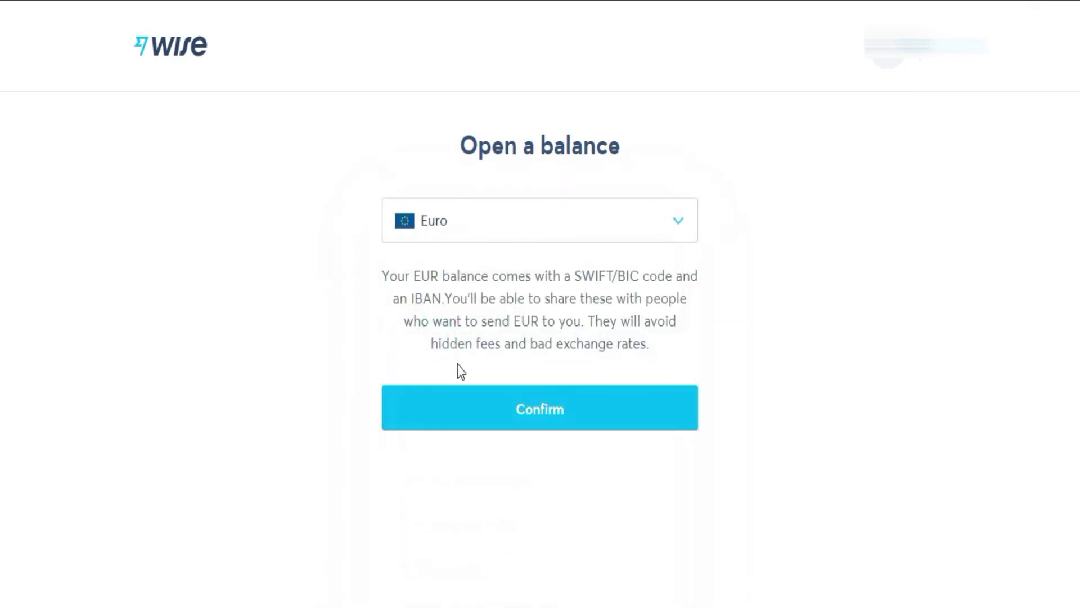
left_click(540, 410)
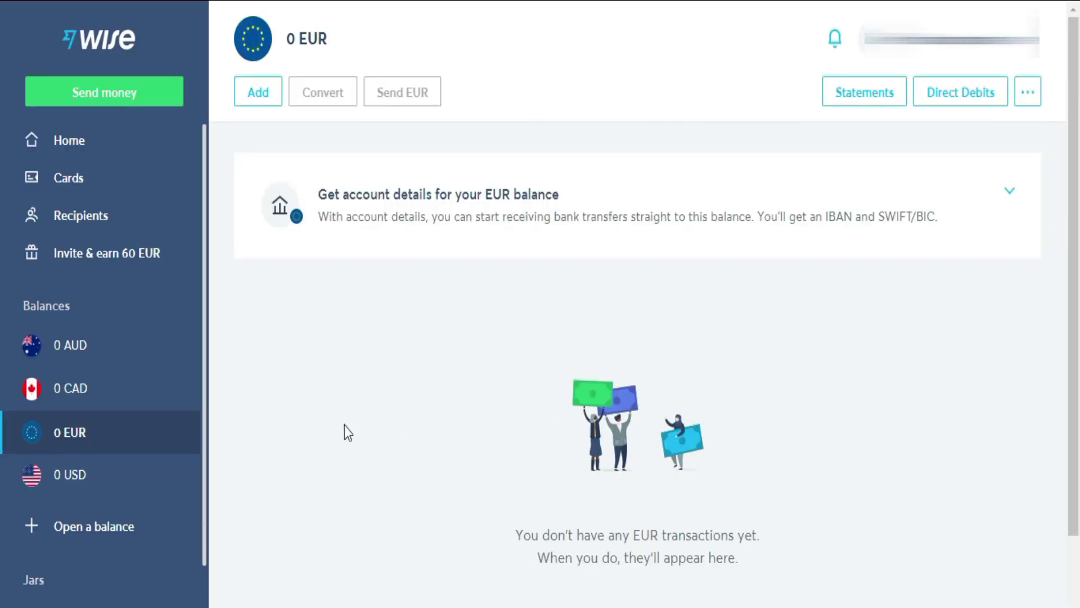
Switch to the USD balance and expand its USD account details.
left_click(129, 476)
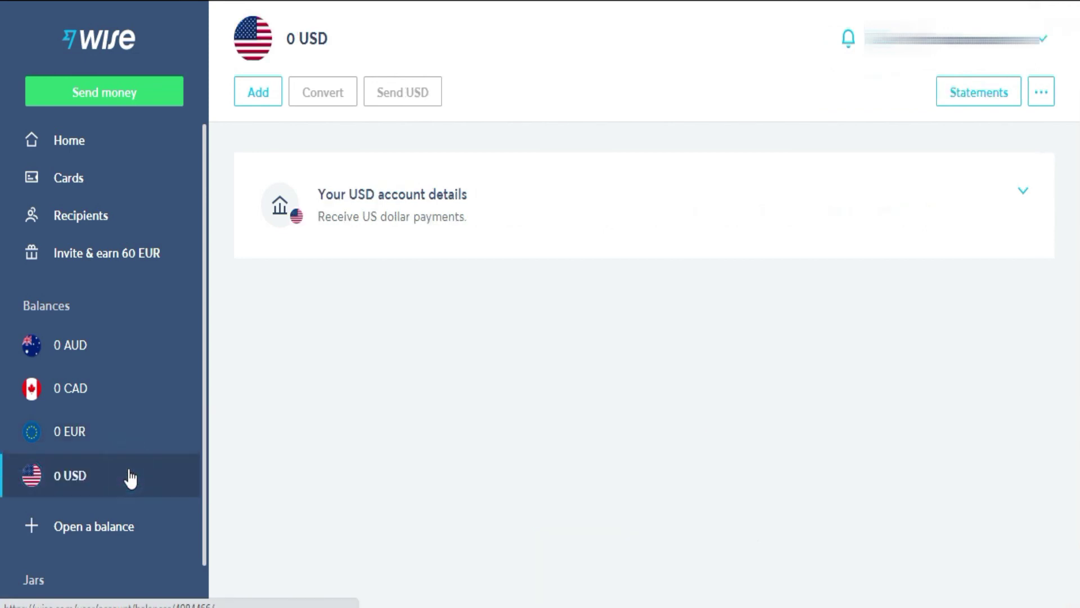
left_click(683, 202)
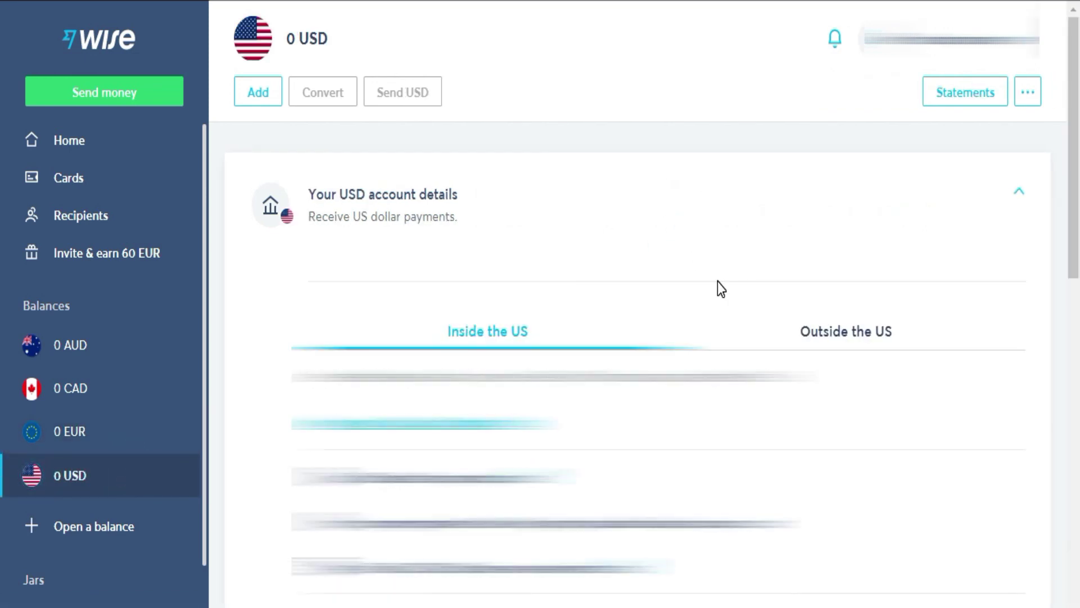
scroll(719, 287, "down", 1)
scroll(719, 281, "down", 1)
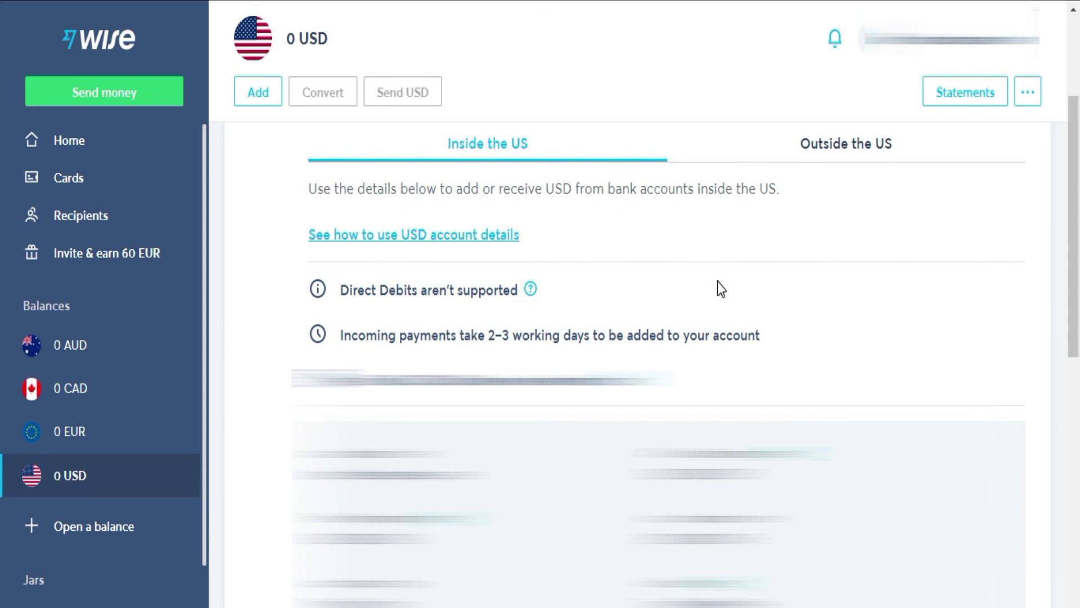
scroll(718, 280, "down", 1)
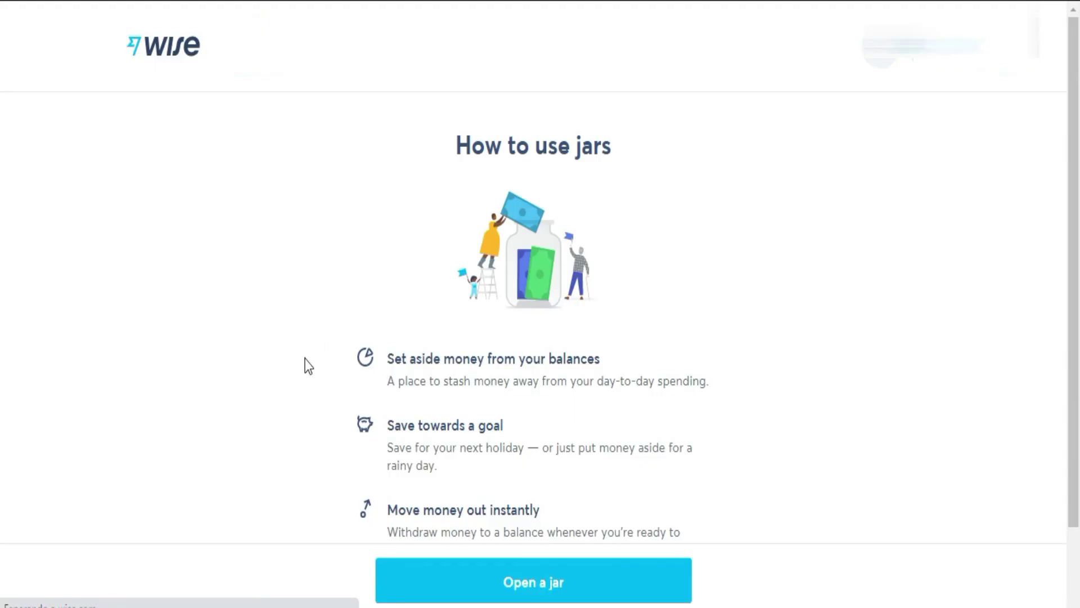
scroll(304, 359, "down", 1)
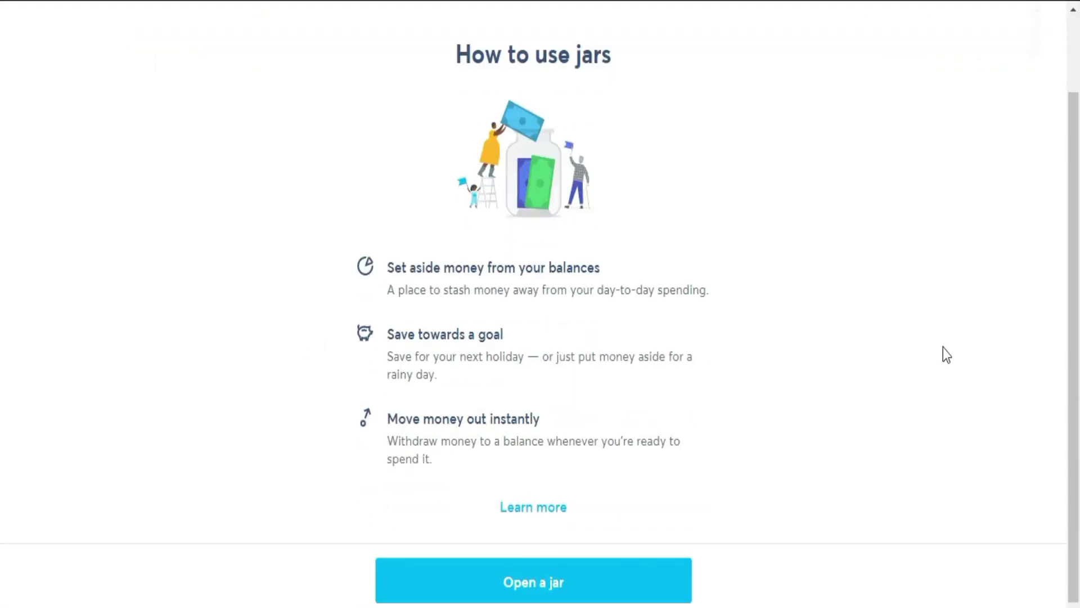
left_click(560, 584)
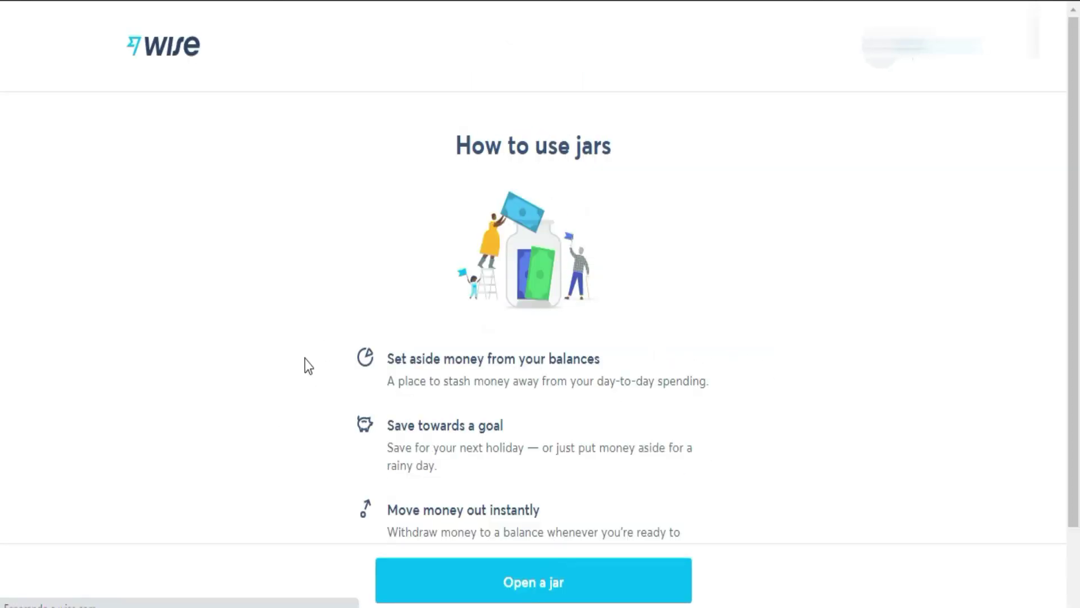
scroll(304, 358, "down", 1)
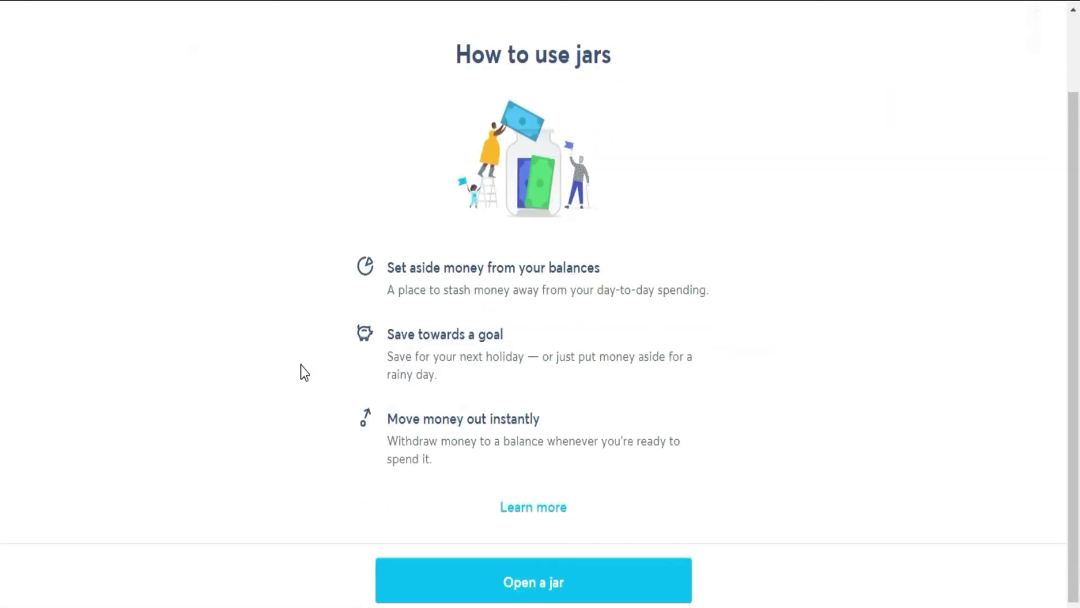